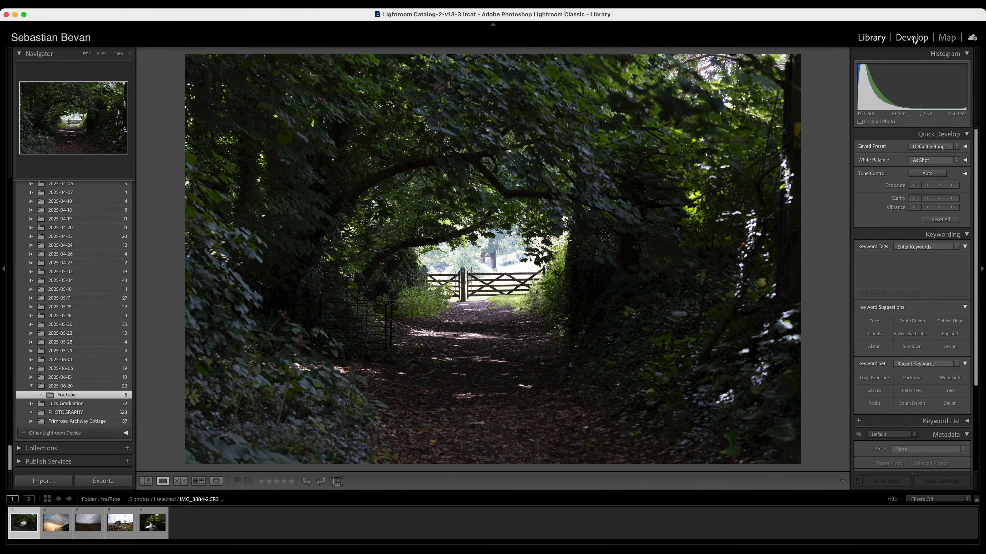
Switch to the Develop module and browse through the preset groups for the wooded path photo
left_click(911, 38)
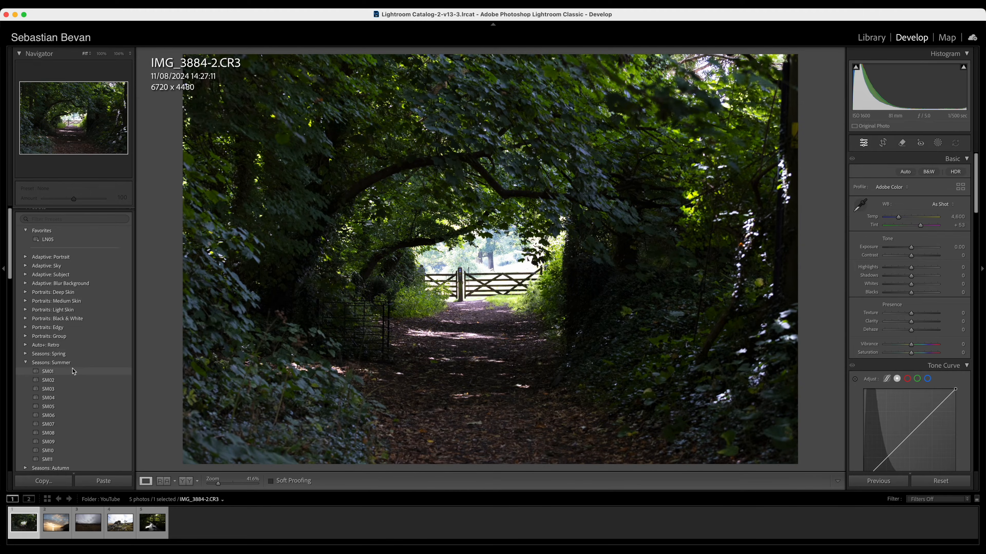
scroll(70, 339, "down", 10)
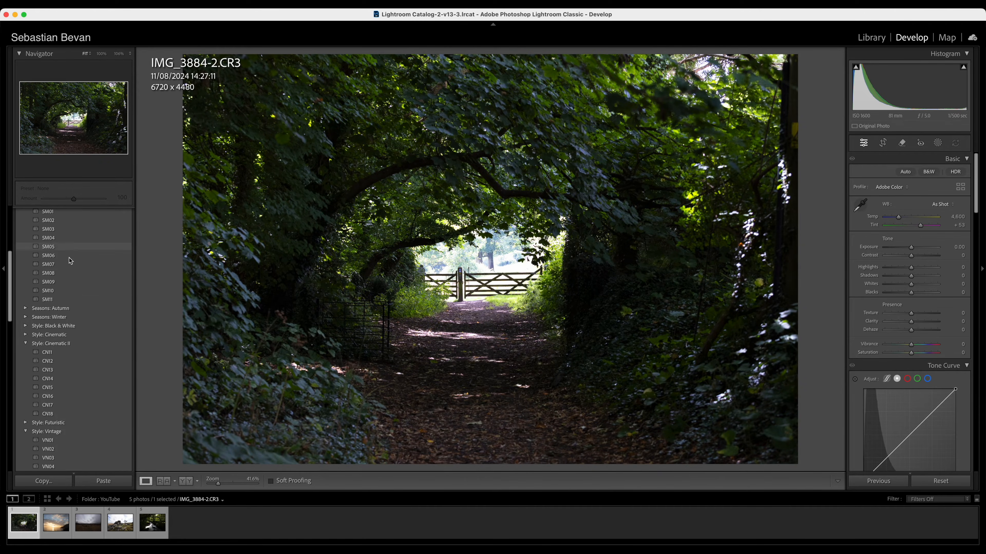
scroll(72, 290, "up", 10)
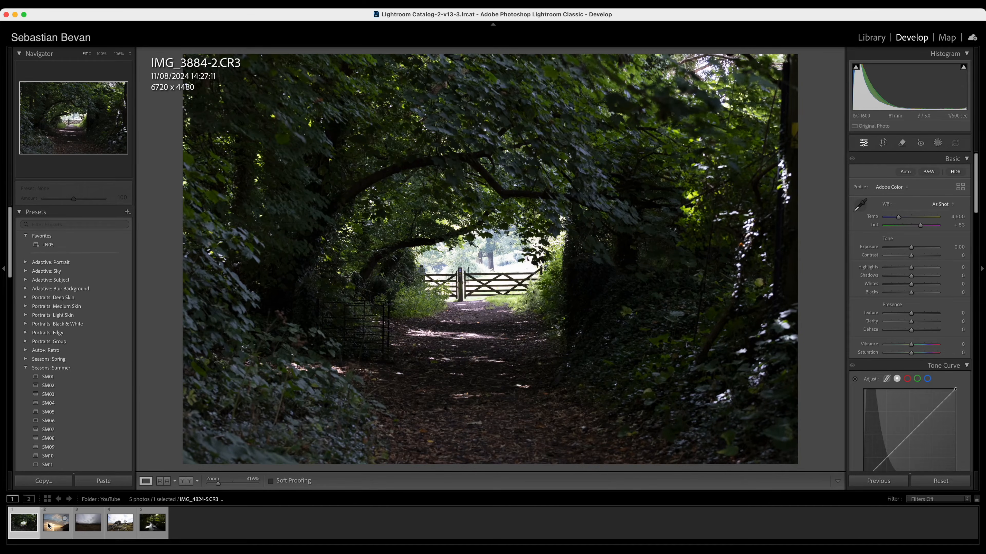
Open the IMG_5700-12 forest stream photo and apply automatic tone adjustments
left_click(119, 521)
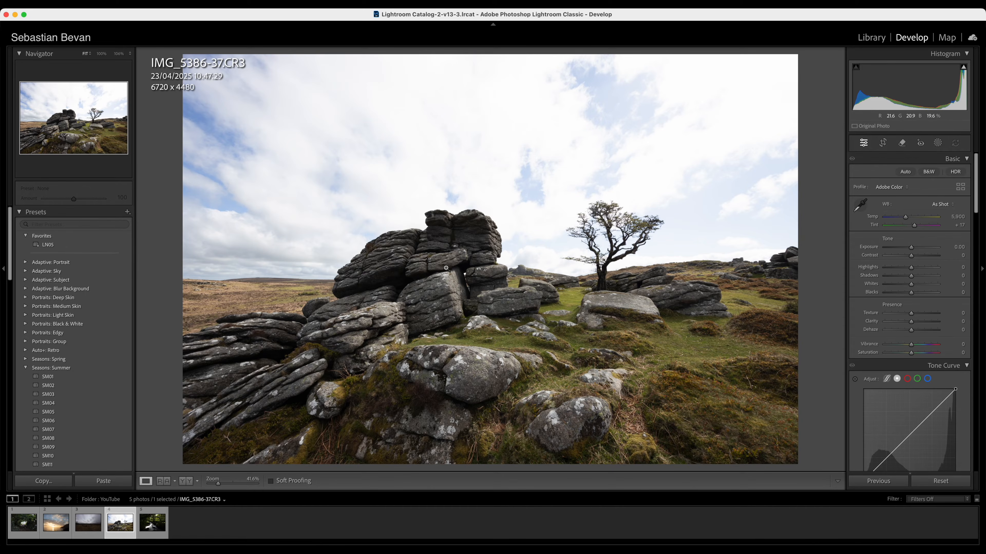
left_click(151, 523)
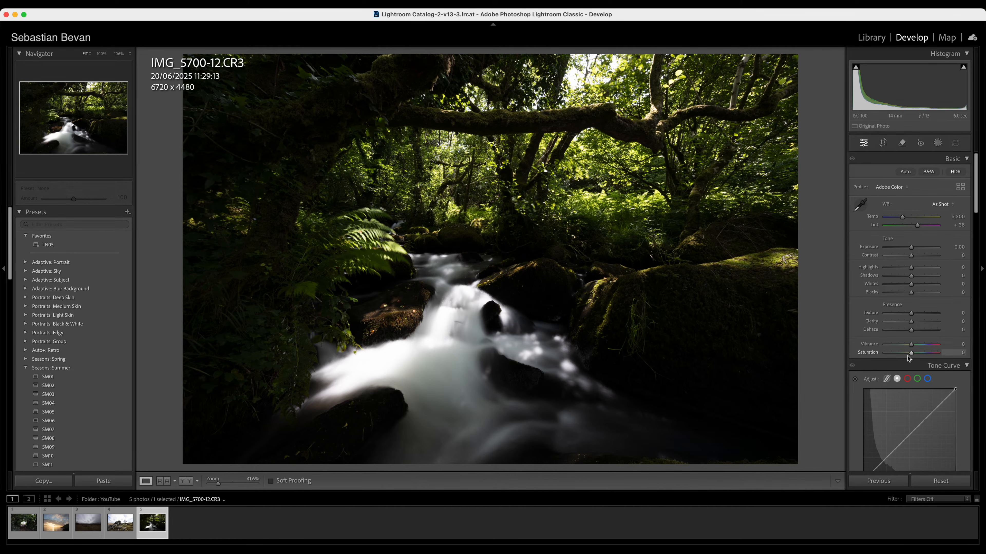
left_click(905, 172)
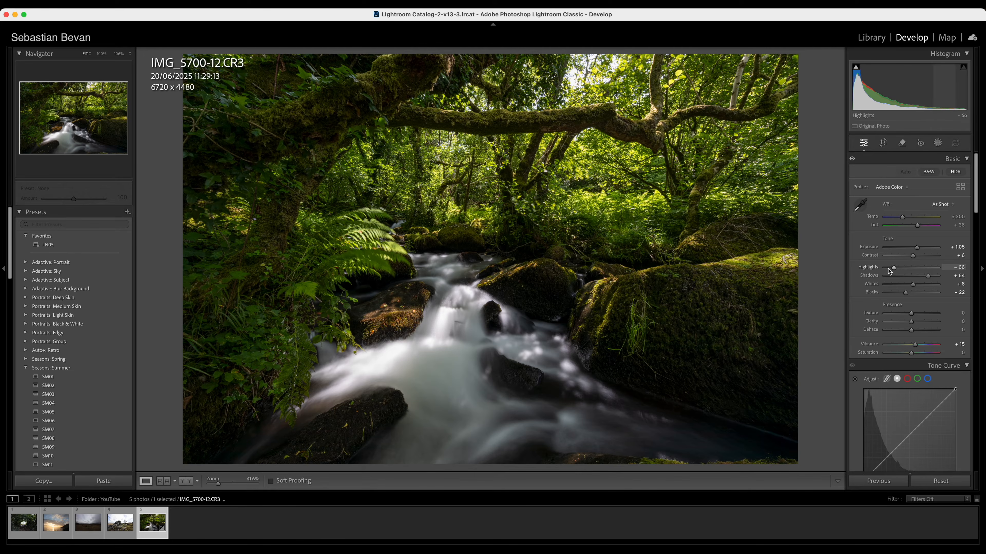
Try raising the stream photo's Highlights to +18, and lower them back to -66
left_click_drag(894, 271, 916, 272)
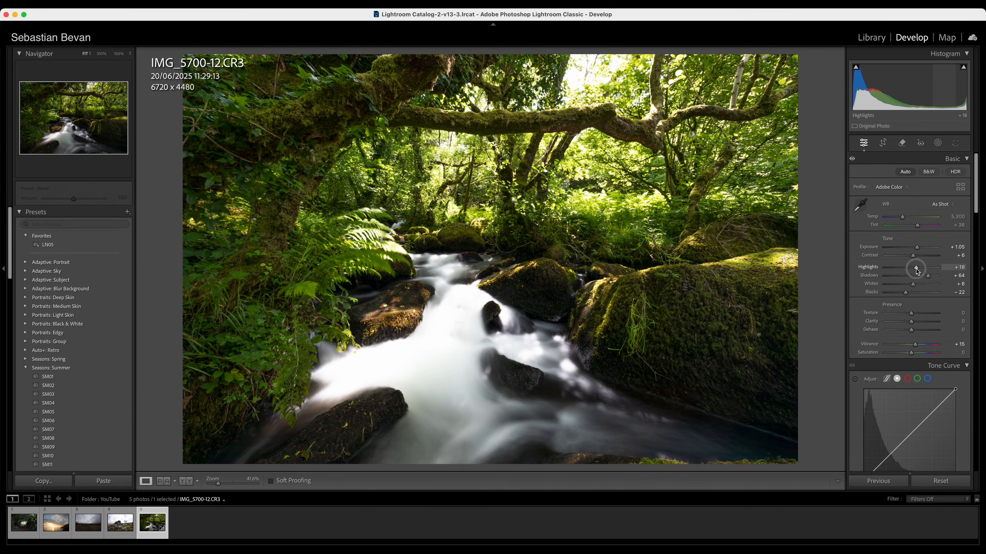
left_click_drag(916, 270, 896, 271)
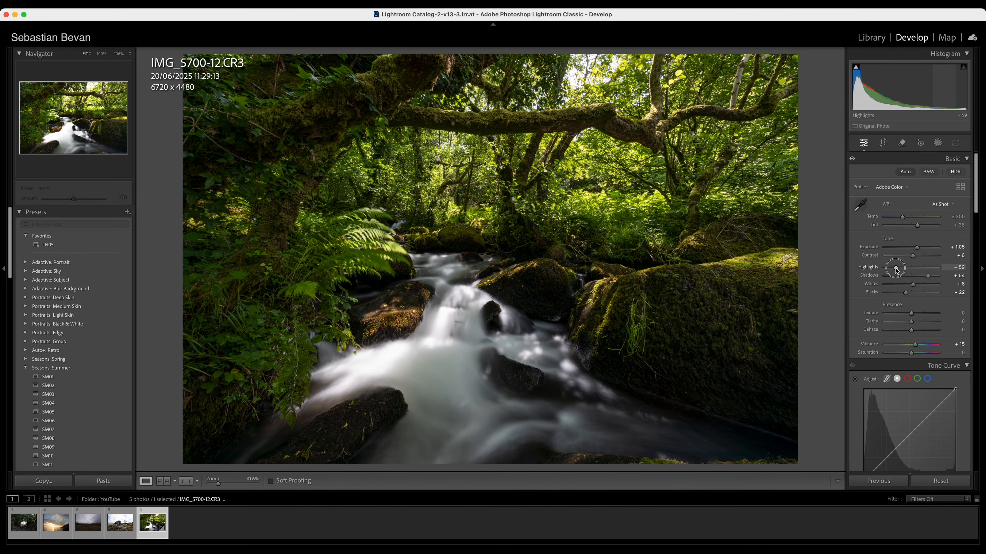
mouse_move(903, 271)
left_mouse_down()
mouse_move(892, 270)
mouse_move(913, 270)
mouse_move(894, 271)
left_mouse_up()
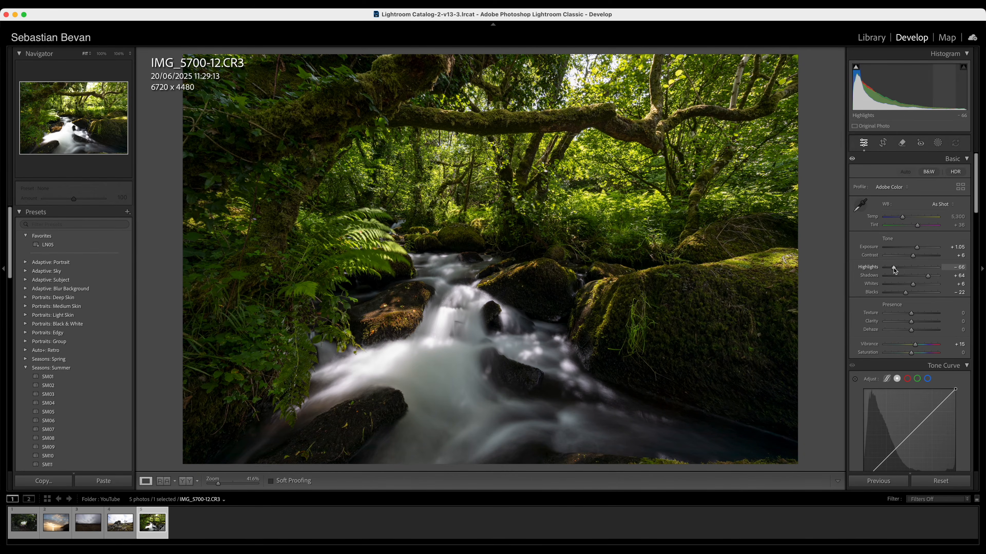
Try lowering the stream photo's Shadows to -4, and raise them back to +64
scroll(893, 269, "down", 1)
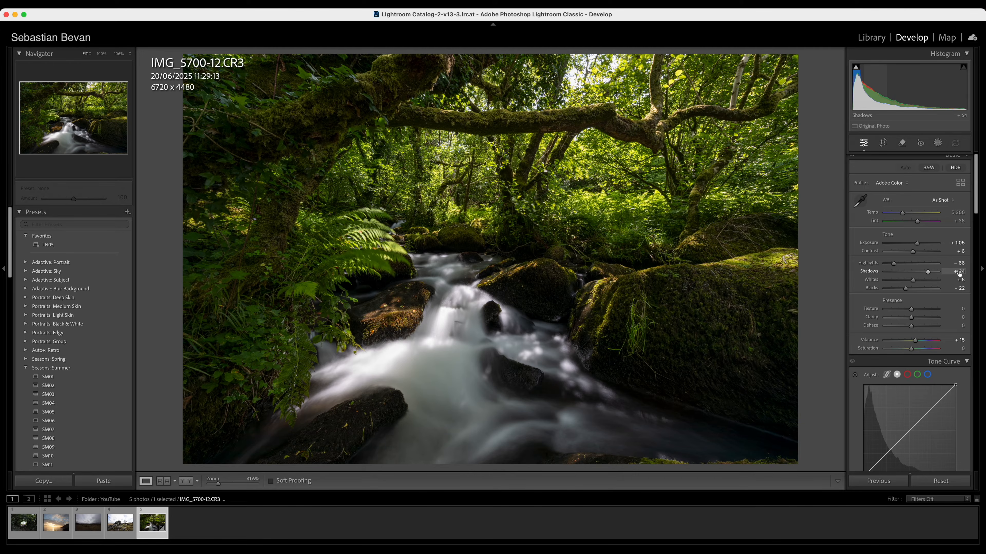
left_click_drag(929, 275, 912, 275)
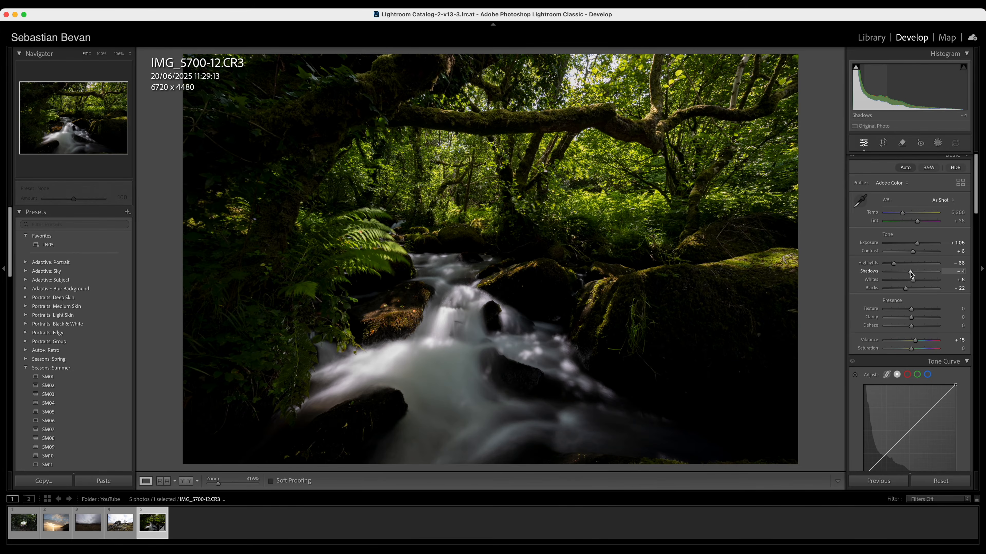
left_click_drag(911, 274, 930, 276)
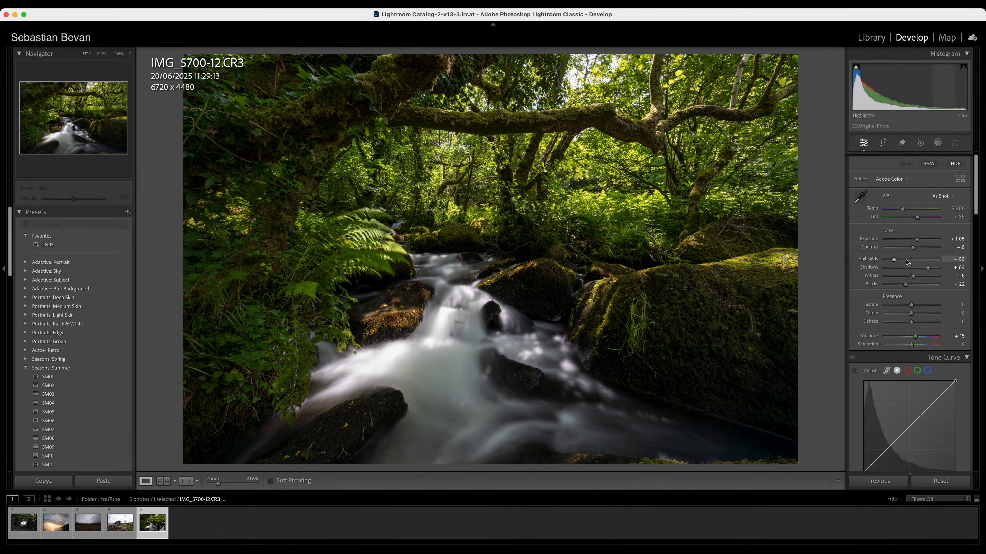
Try the stream photo with Exposure reset to 0.00, and return Exposure to +1.05
scroll(906, 263, "down", 3)
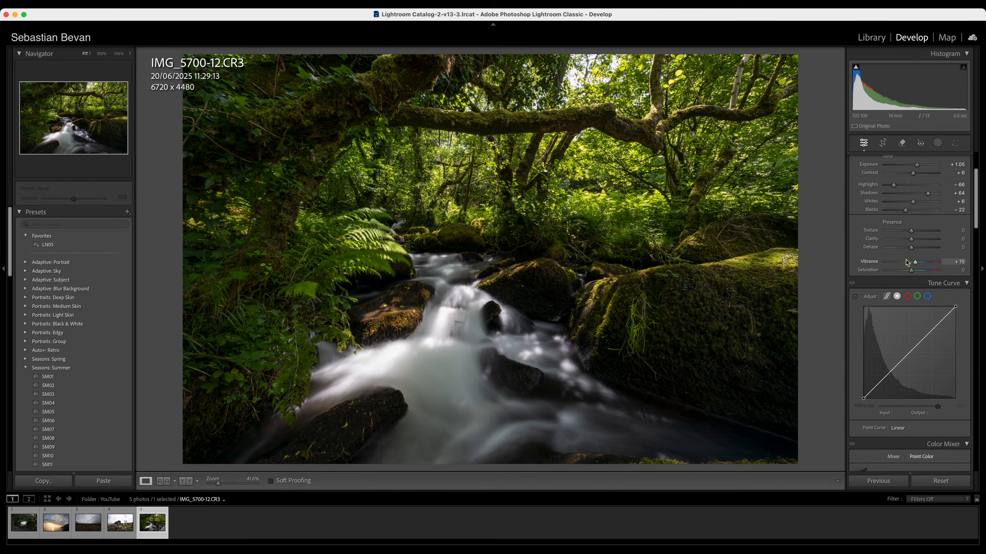
scroll(906, 263, "up", 4)
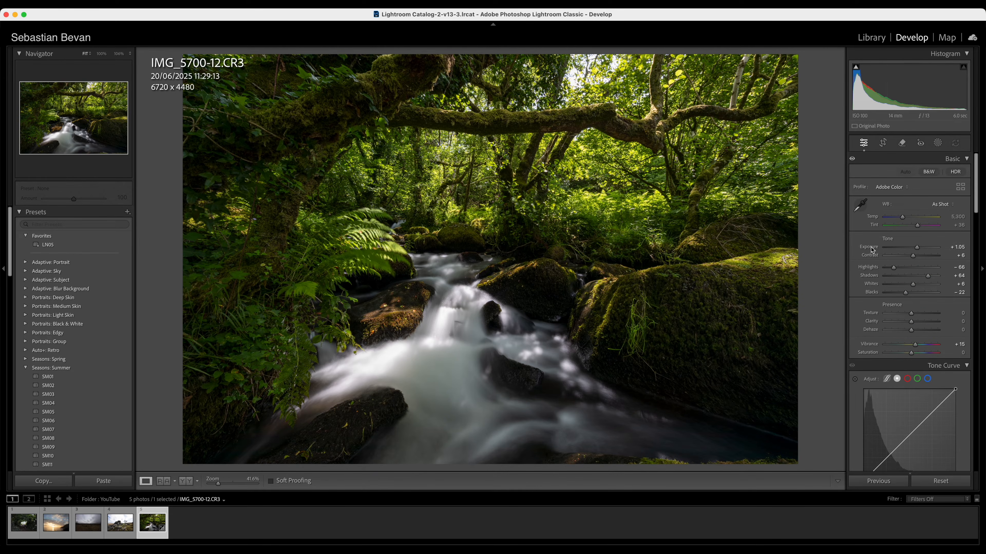
double_click(917, 248)
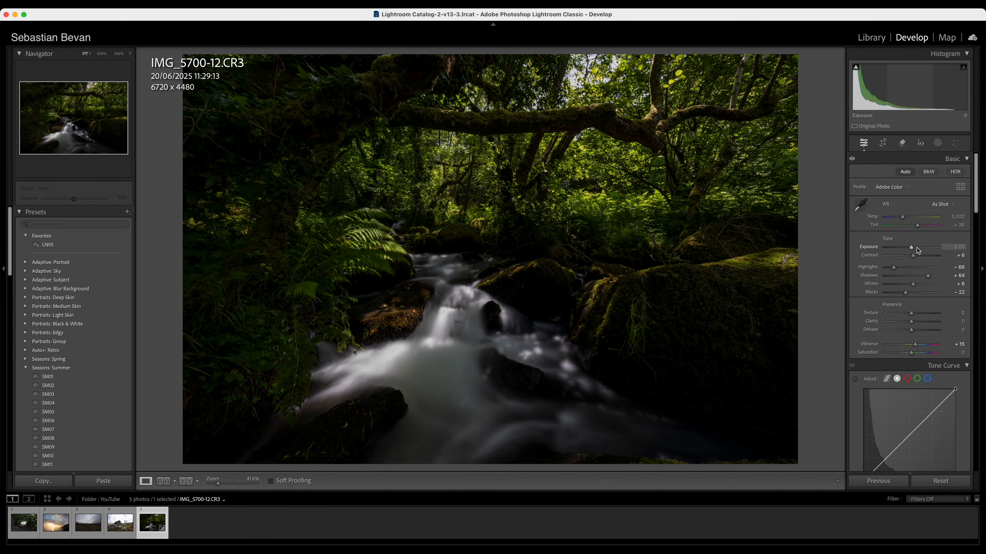
left_click_drag(911, 250, 917, 251)
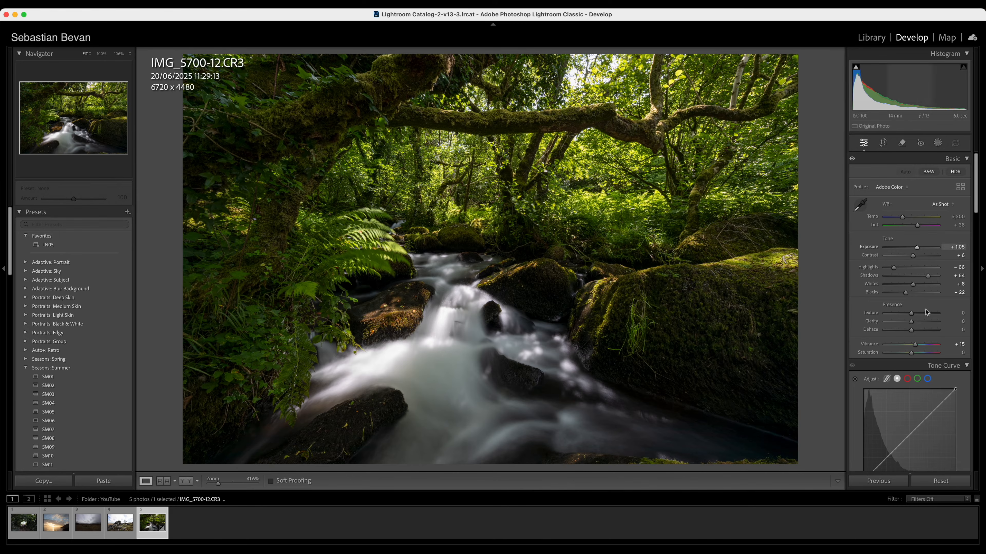
Compare the unedited stream photo with its automatic tone adjustments, ending with all adjustments reset
left_click(945, 481)
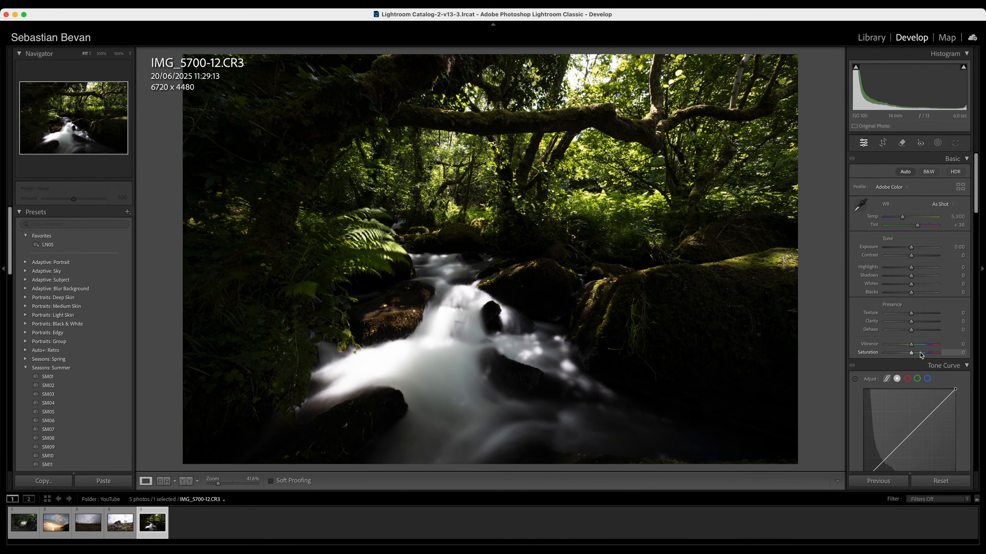
left_click(906, 172)
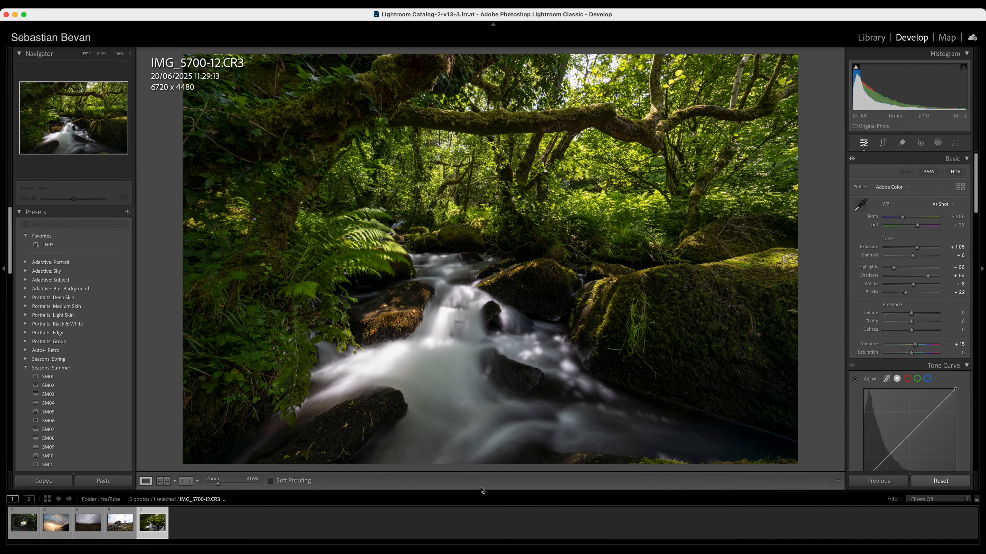
key("super+shift+r")
Try automatic tone adjustments on the IMG_5386-37 rocky landscape photo, and reset the photo
left_click(122, 526)
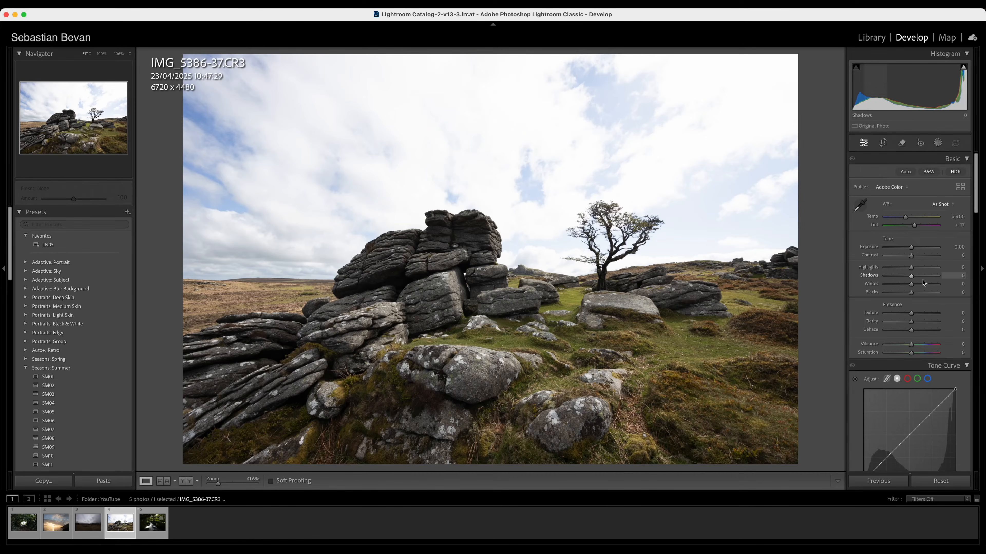
left_click(910, 174)
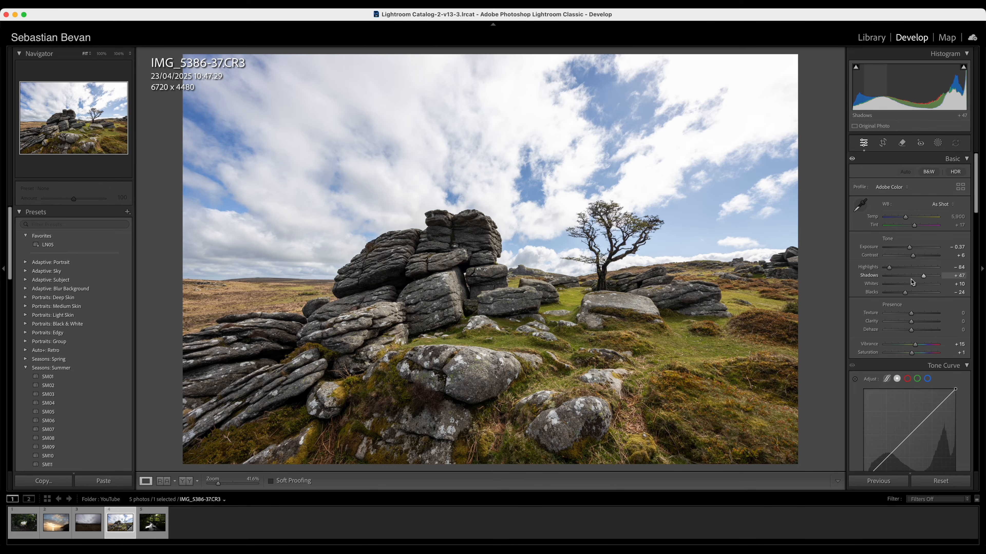
left_click(941, 482)
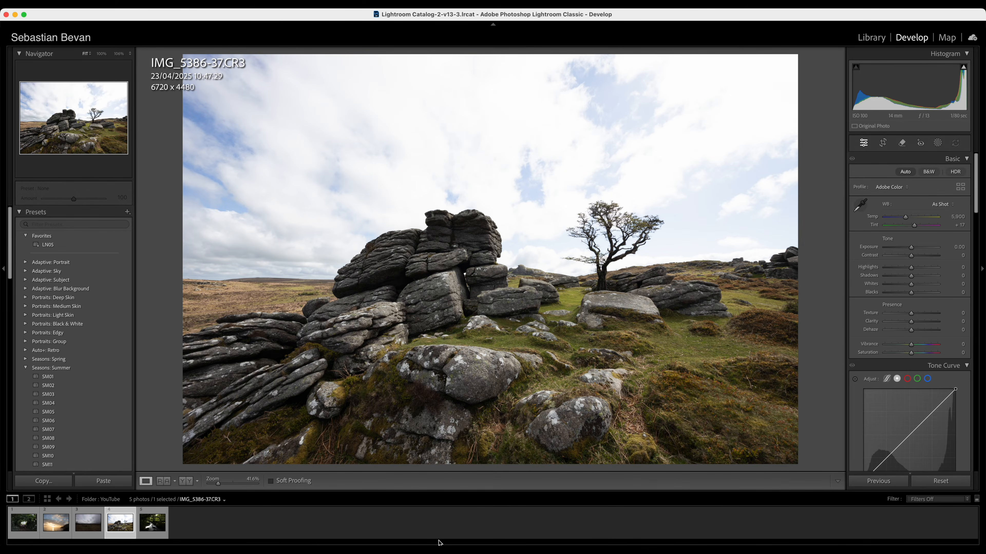
Return to the IMG_5700-12 stream photo, try automatic tone adjustments on it, and reset them
left_click(149, 528)
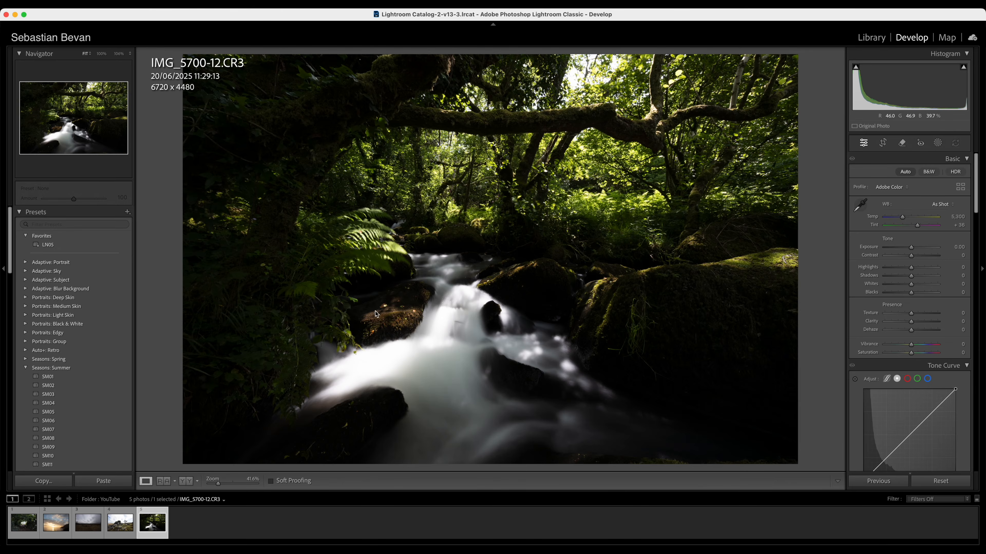
left_click(905, 172)
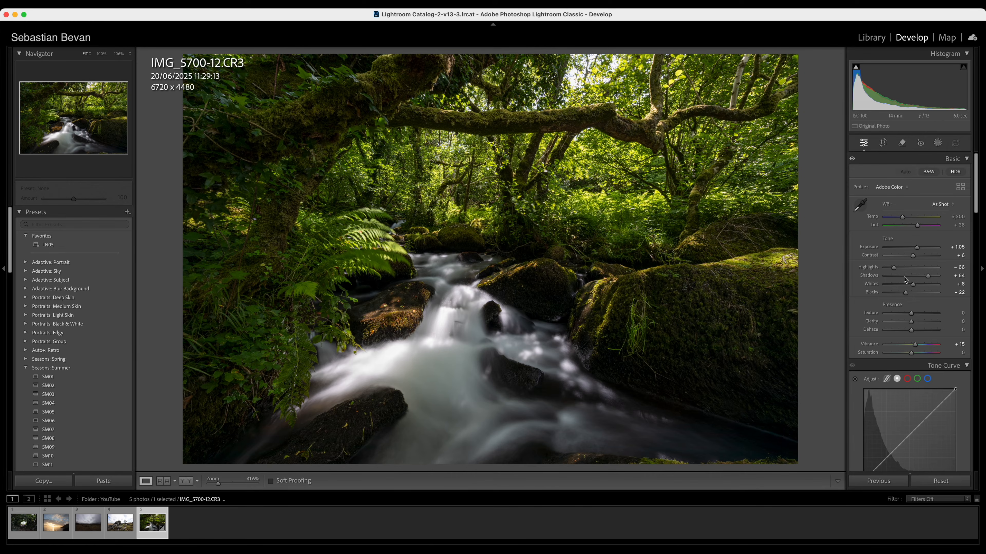
left_click(940, 481)
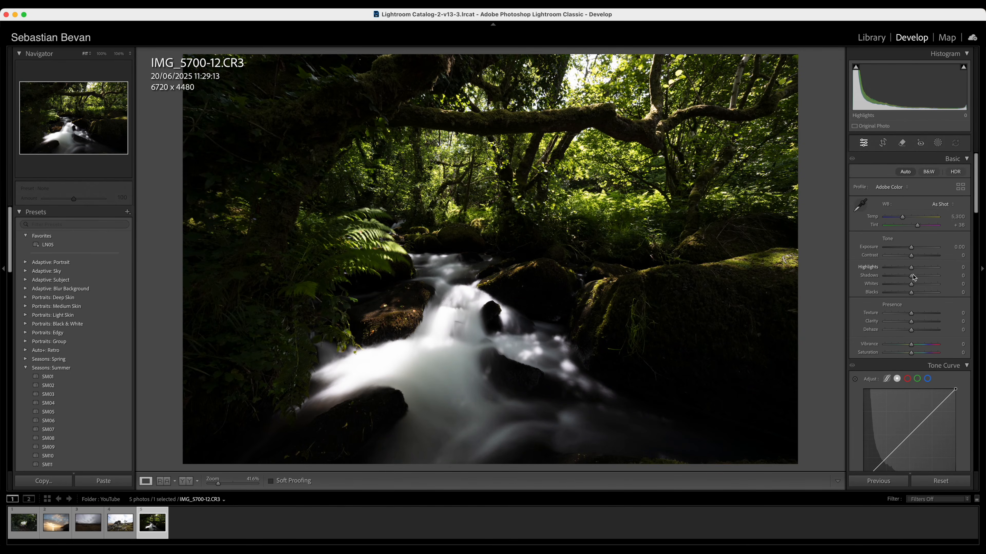
Try manual tone settings on the stream photo with Highlights -40, Shadows +61 and Exposure +1.05, and reset them
left_click_drag(910, 276, 921, 249)
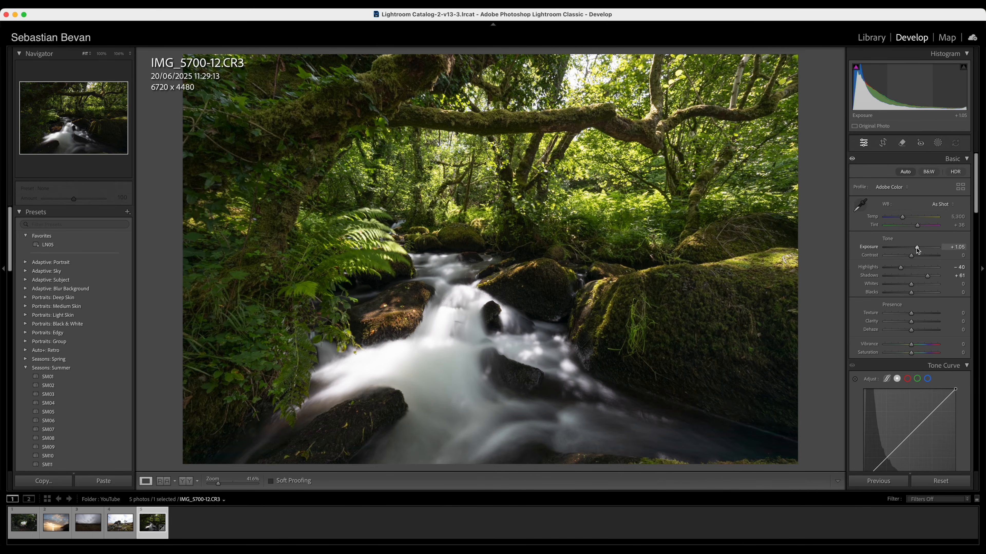
left_click(947, 483)
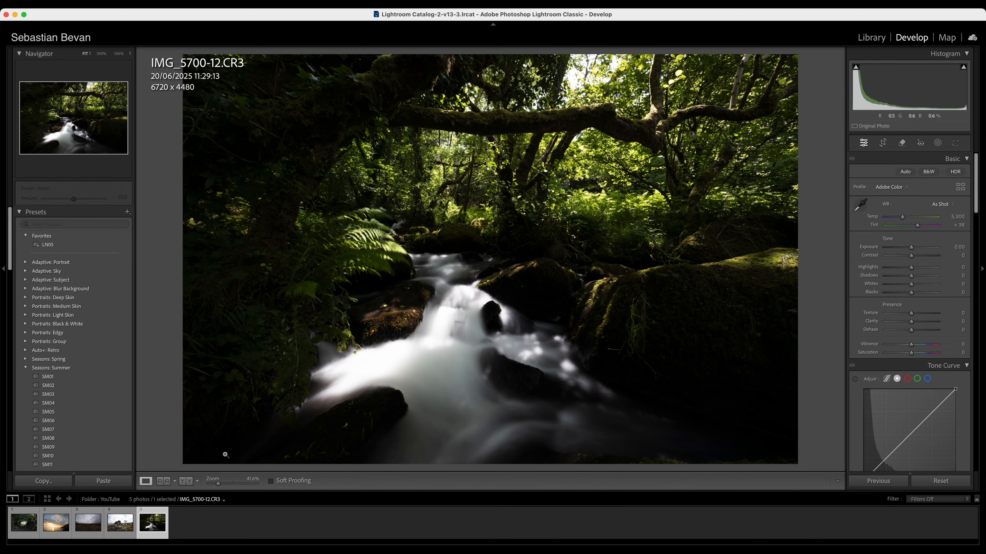
Apply automatic tone adjustments to the IMG_4824-5 coastal sunset photo and look through the remaining develop settings
left_click(55, 528)
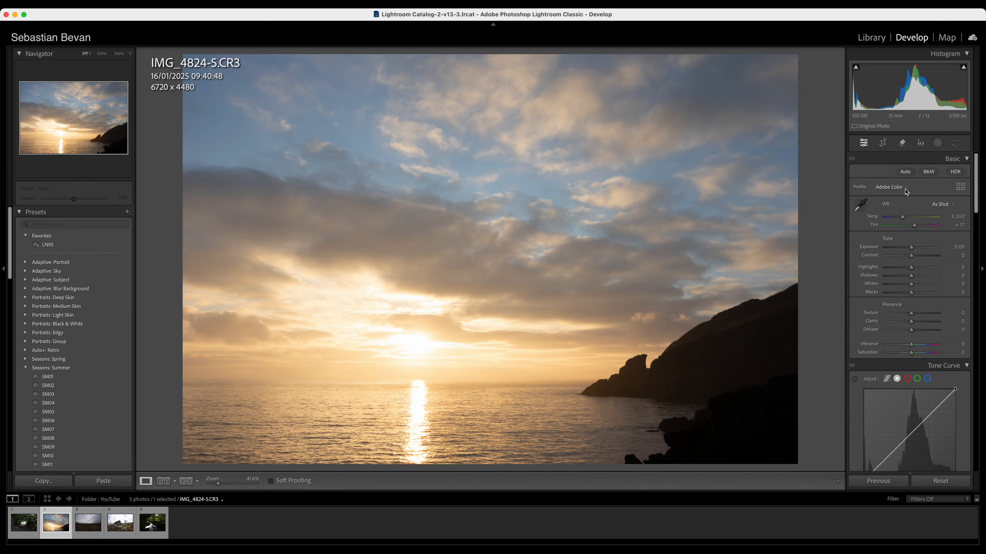
left_click(905, 172)
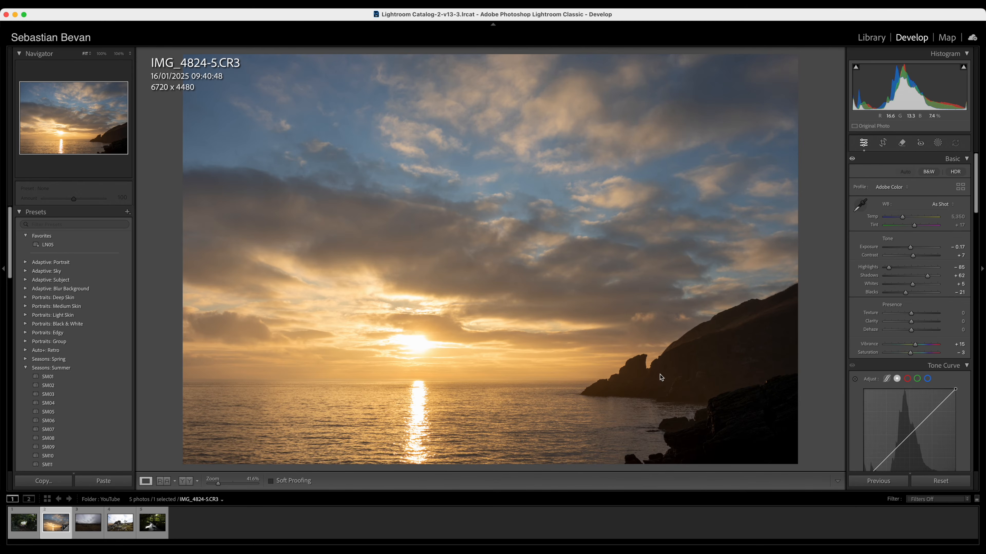
scroll(907, 372, "down", 15)
scroll(907, 371, "down", 10)
scroll(907, 372, "up", 20)
Apply automatic tone adjustments to the IMG_5165-3 stone circle photo and set its Highlights to -77
left_click(87, 527)
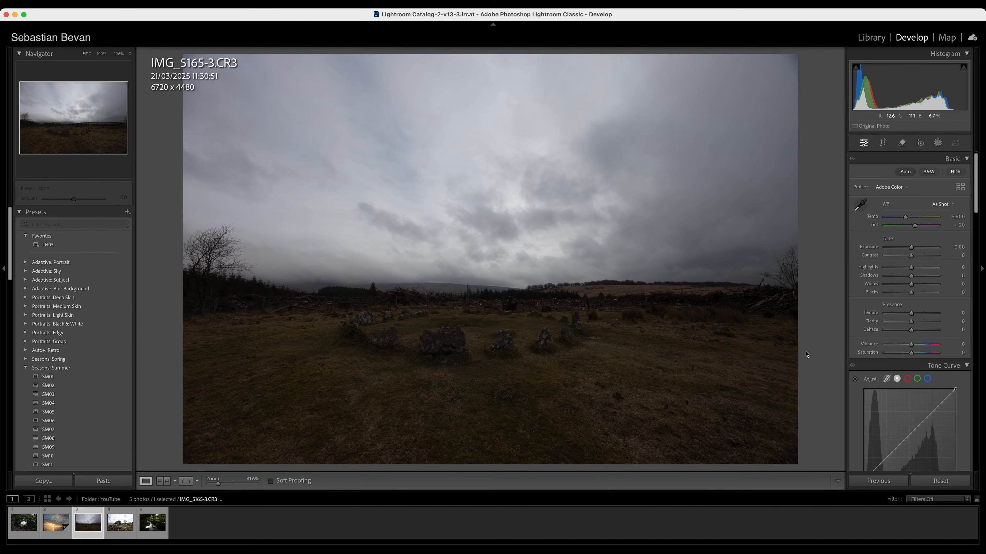
left_click(911, 174)
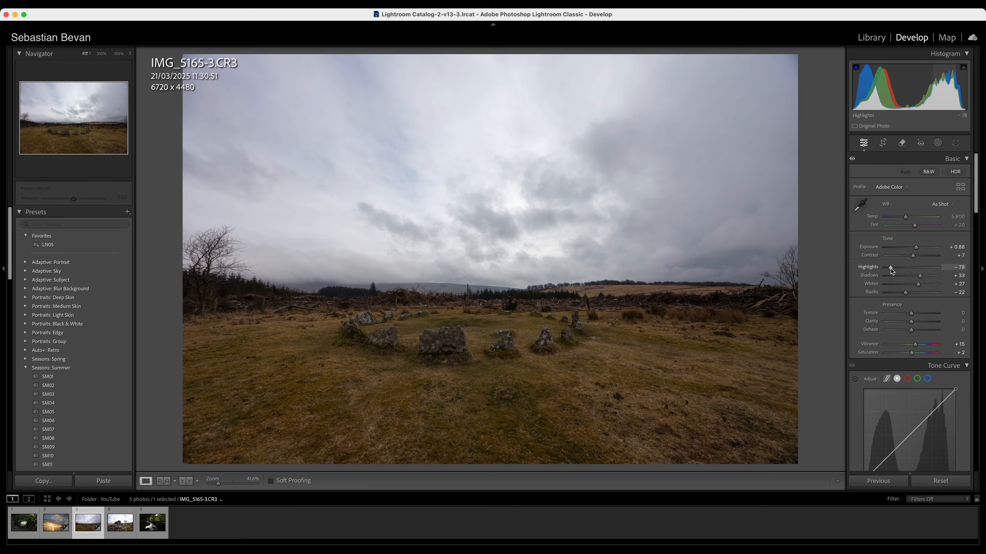
mouse_move(891, 270)
left_mouse_down()
mouse_move(917, 273)
mouse_move(891, 270)
left_mouse_up()
Try lowering the stone circle photo's Shadows to -9, and reset all of its adjustments
scroll(891, 271, "down", 1)
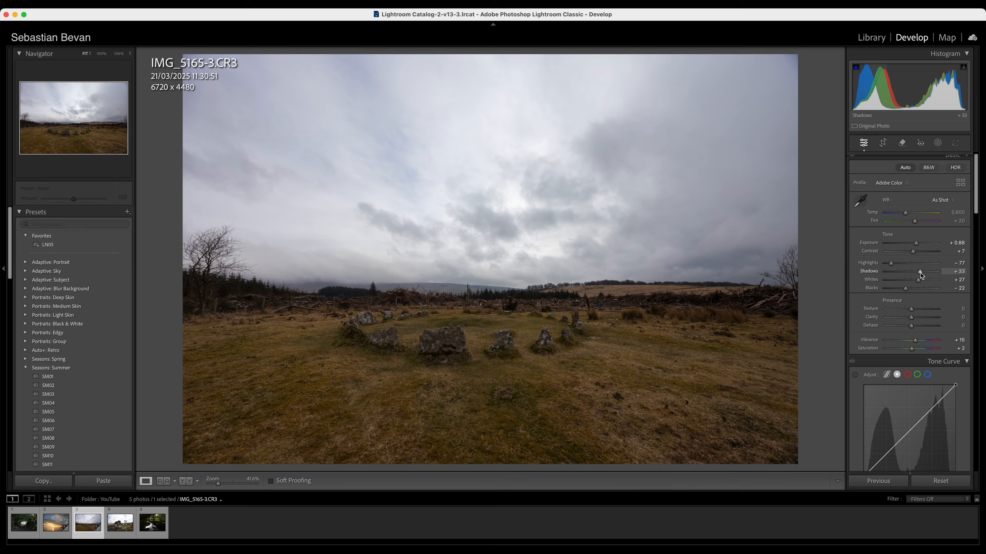
left_click_drag(920, 273, 911, 274)
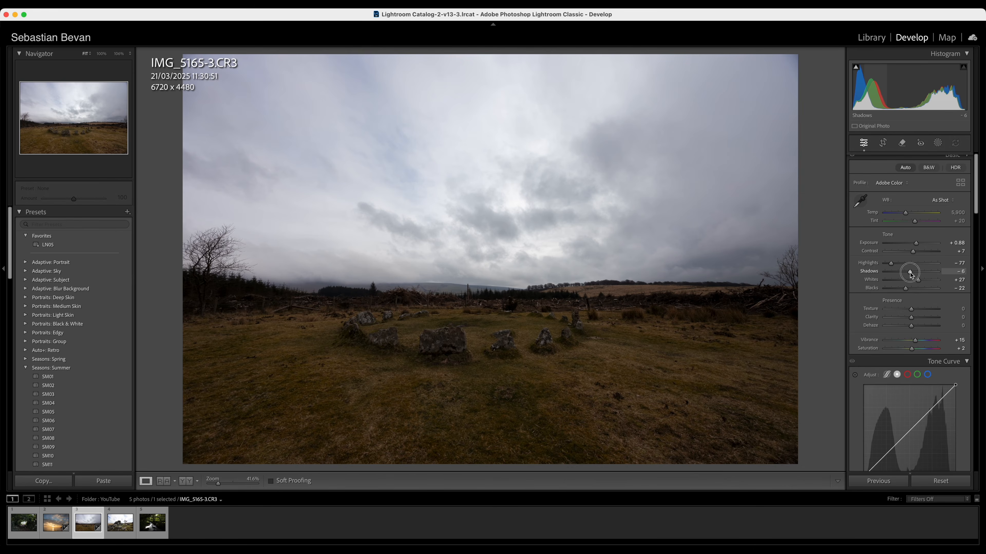
mouse_move(911, 274)
left_mouse_down()
mouse_move(922, 275)
mouse_move(909, 274)
left_mouse_up()
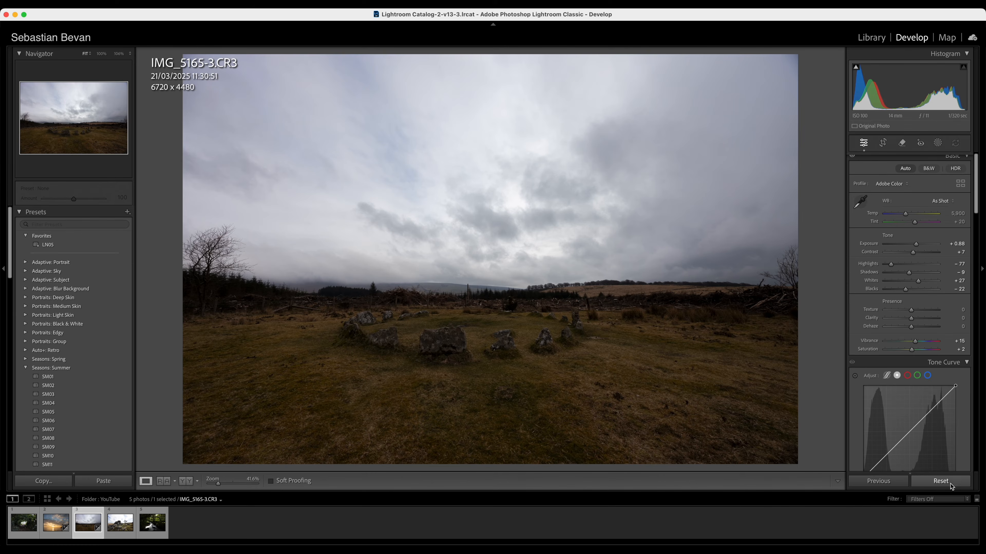
left_click(940, 481)
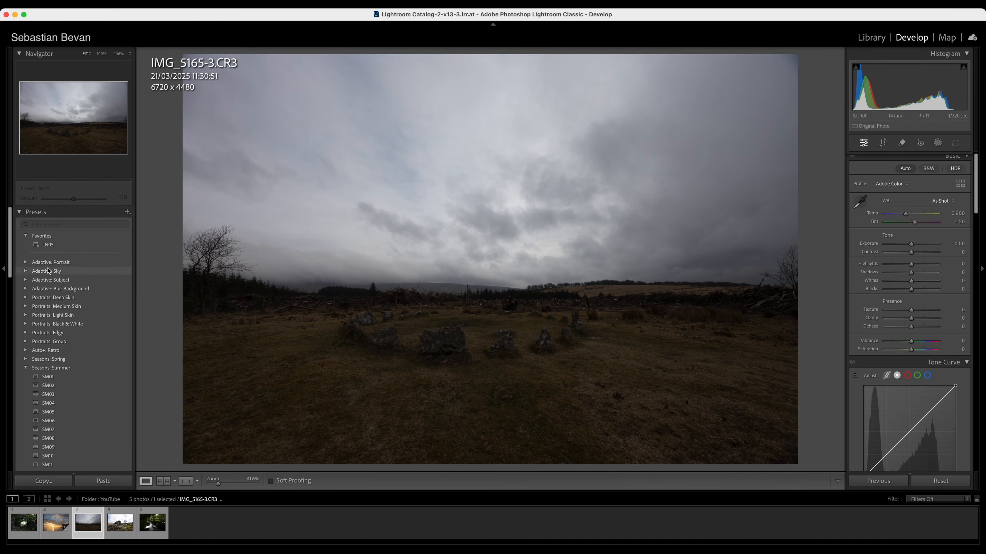
Try the TM01 preset from the Seasons: Autumn group on the stone circle photo
scroll(60, 337, "down", 3)
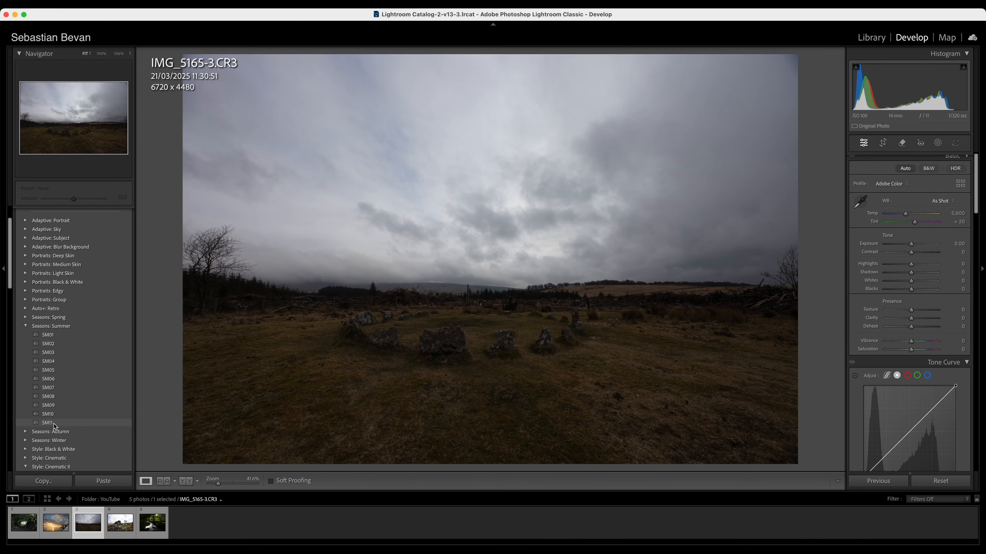
scroll(54, 425, "down", 4)
left_click(26, 356)
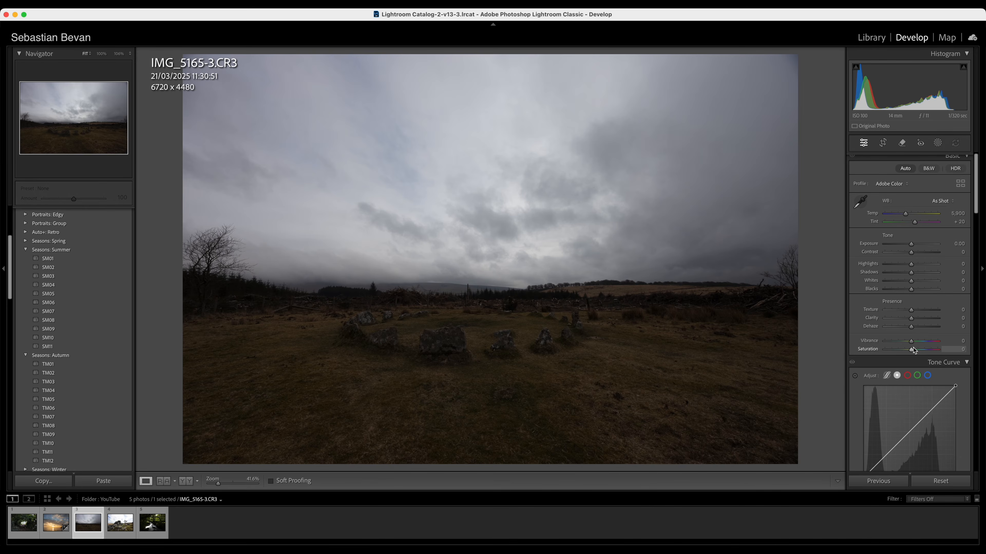
left_click(58, 366)
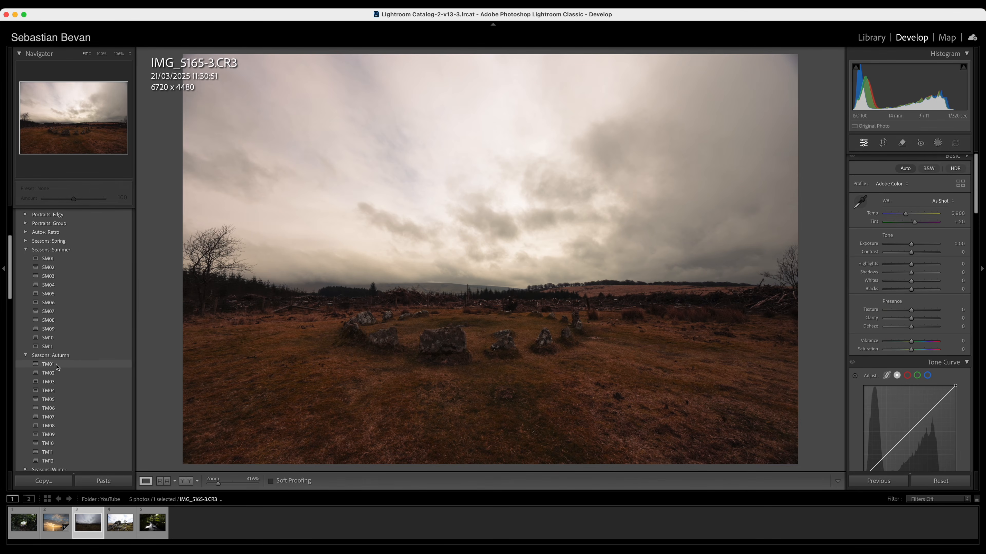
left_click(56, 365)
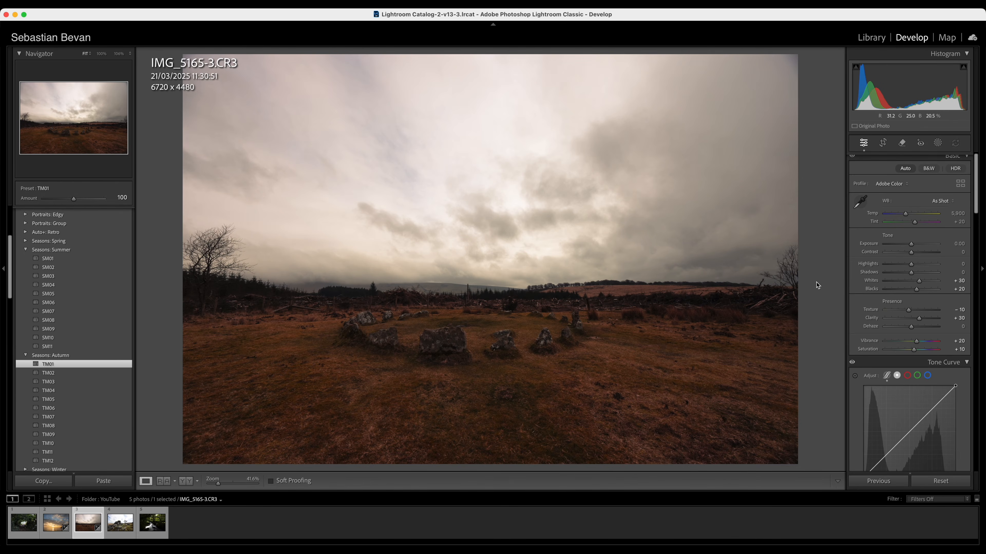
Review the preset's tone, Color Mixer and Color Grading settings, and reset all of the stone circle photo's adjustments
scroll(909, 311, "down", 10)
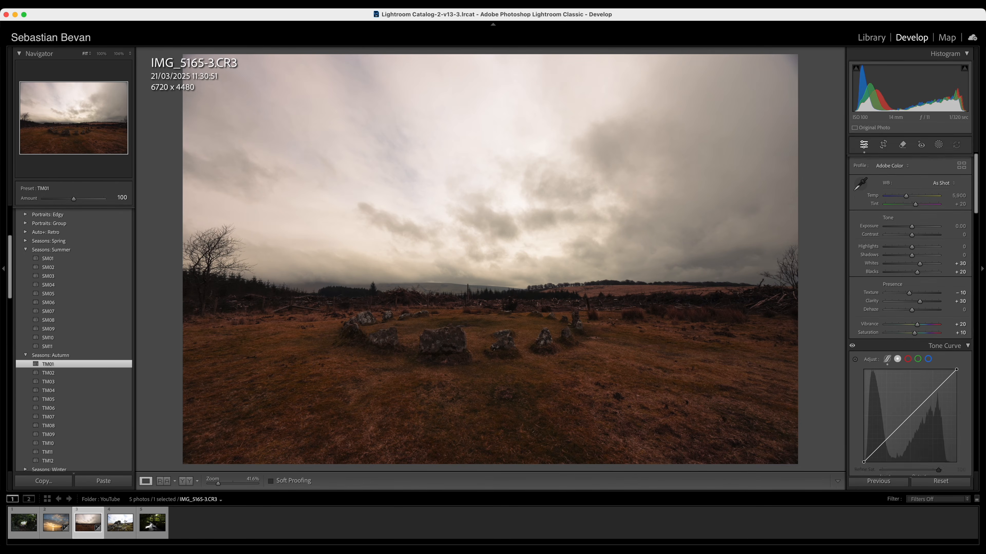
scroll(910, 311, "down", 15)
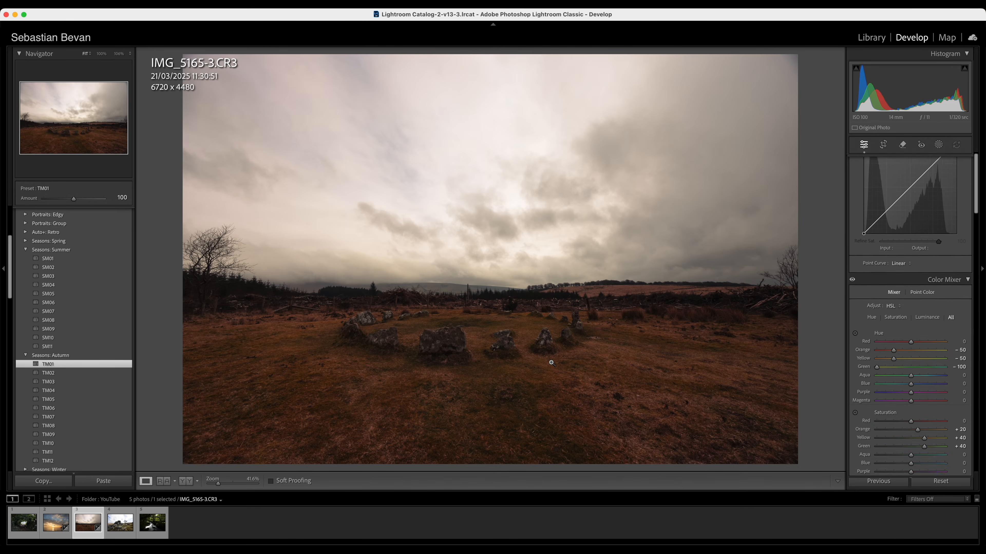
scroll(910, 310, "down", 12)
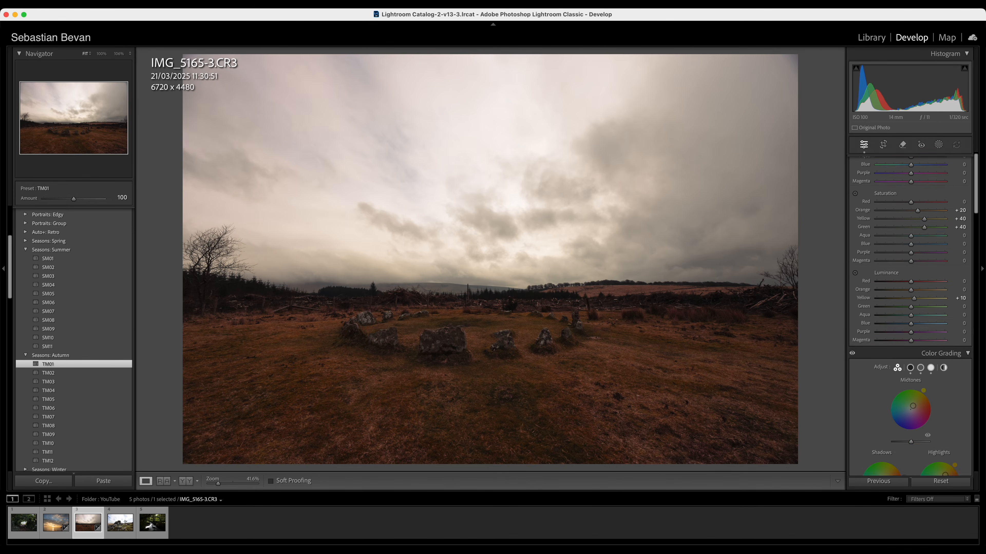
scroll(910, 310, "up", 14)
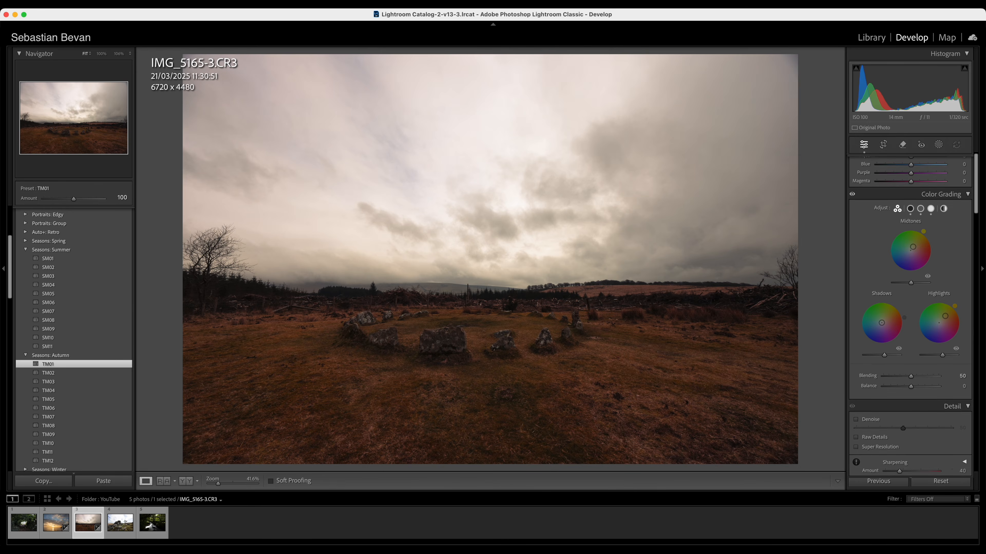
scroll(909, 311, "up", 20)
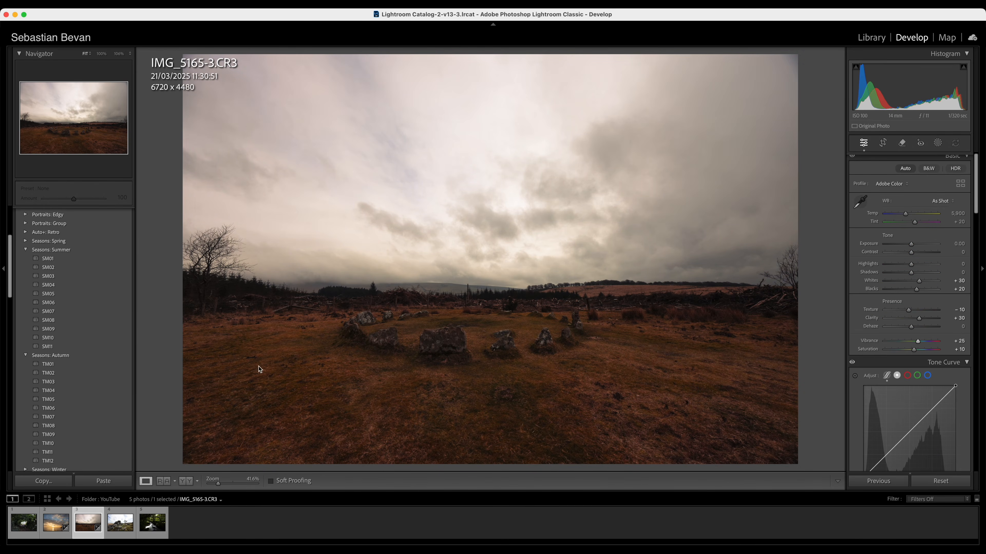
left_click(940, 481)
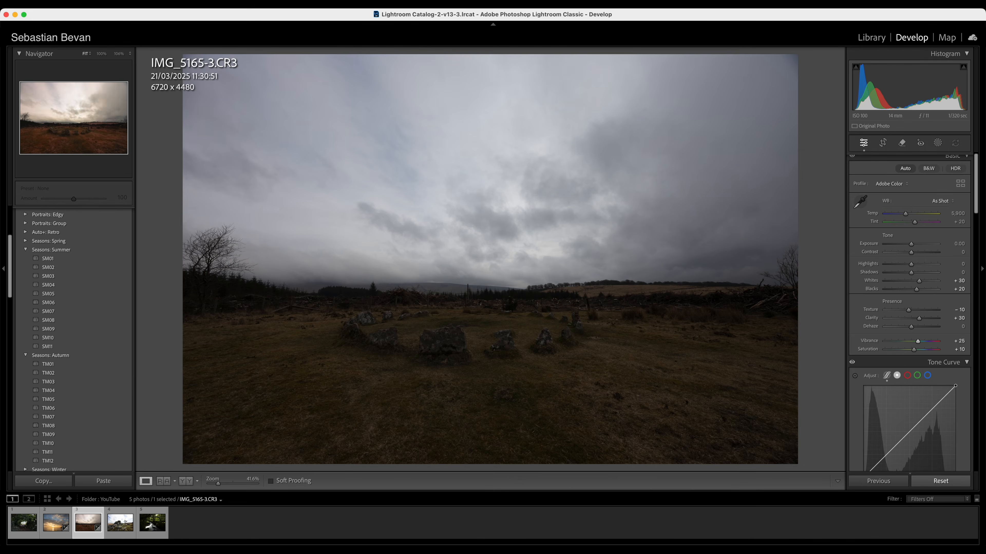